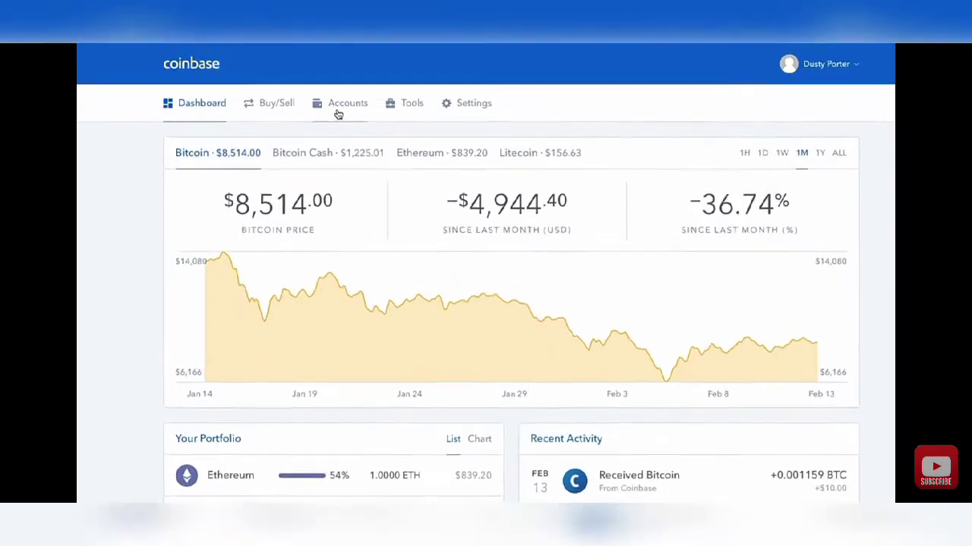
Step: Start a bitcoin send from the Coinbase My Wallet account
click(339, 112)
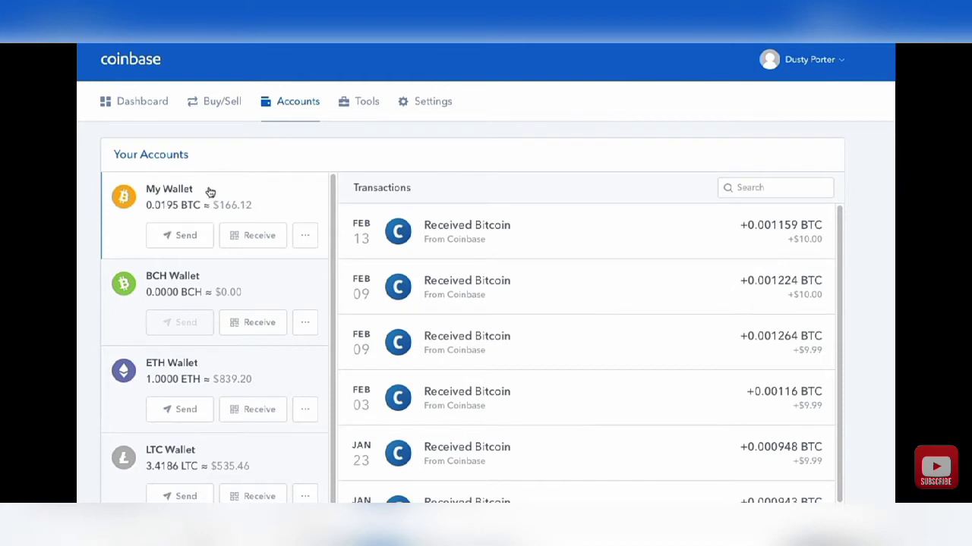
click(182, 238)
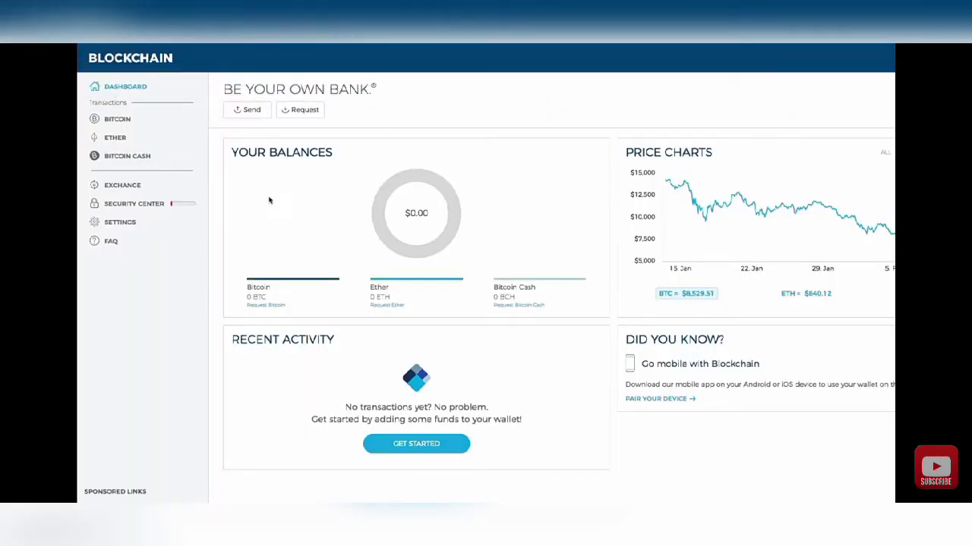
Step: Display the Blockchain.com Bitcoin receive address as a QR code and copy the address
click(313, 110)
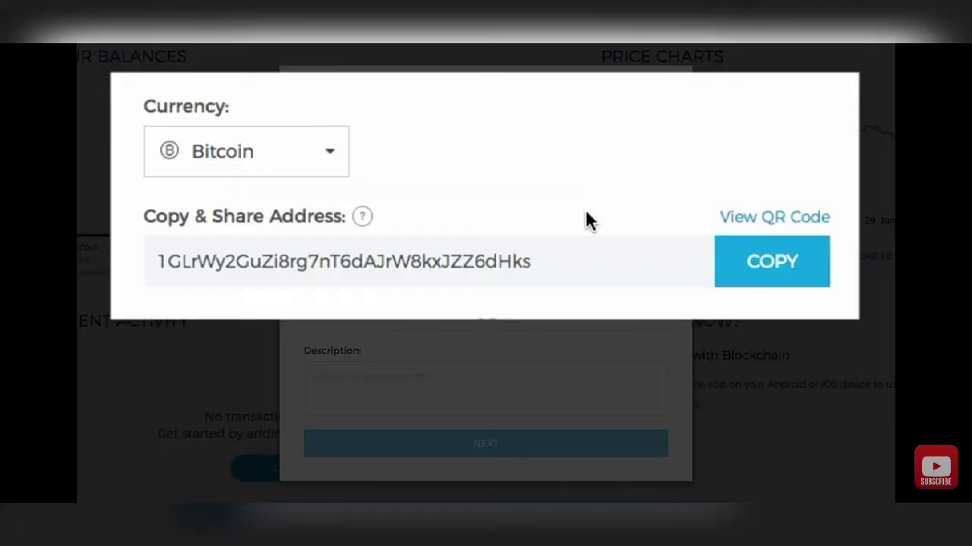
drag(536, 266, 156, 262)
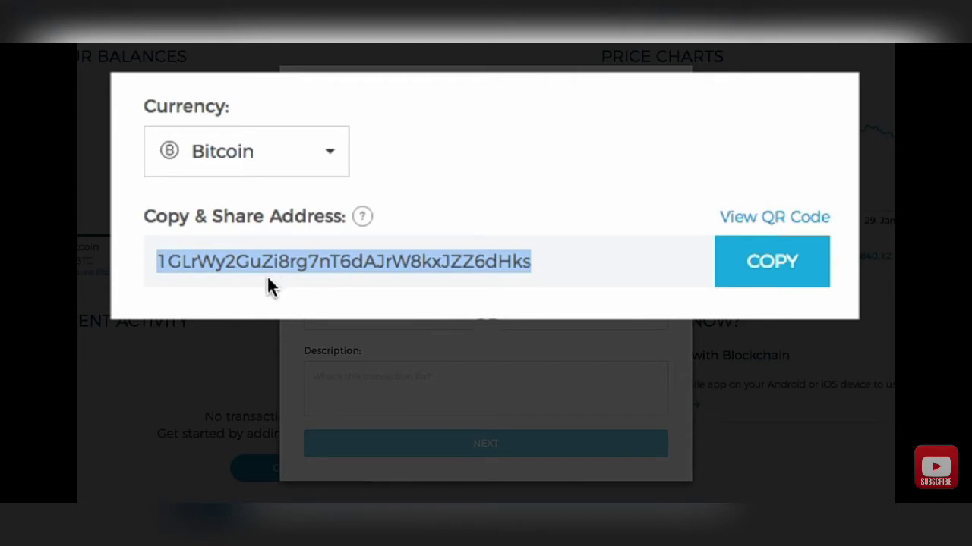
click(642, 126)
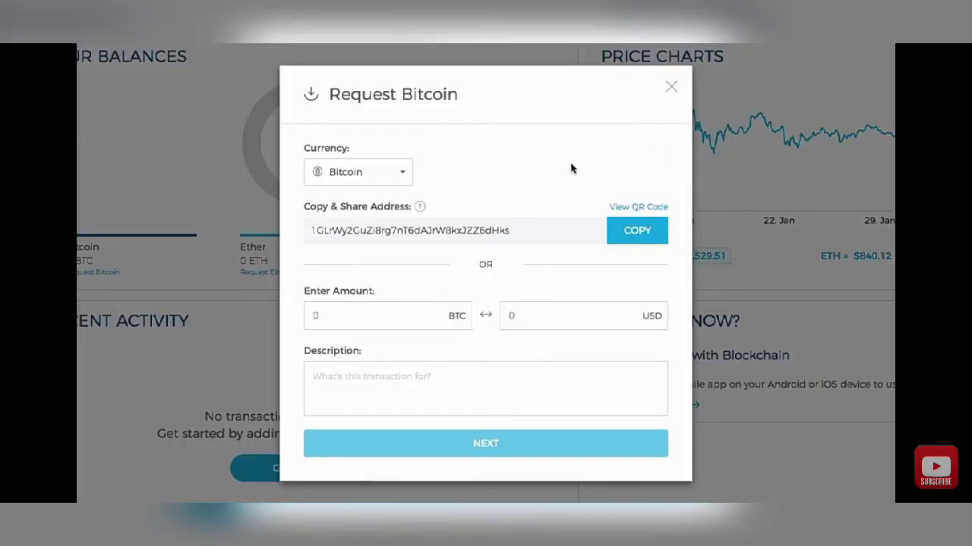
click(636, 207)
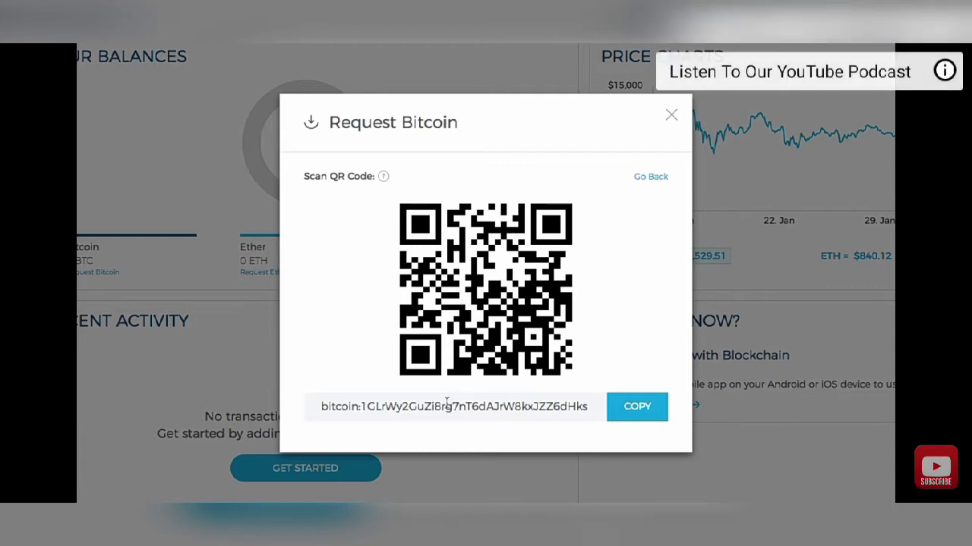
click(627, 408)
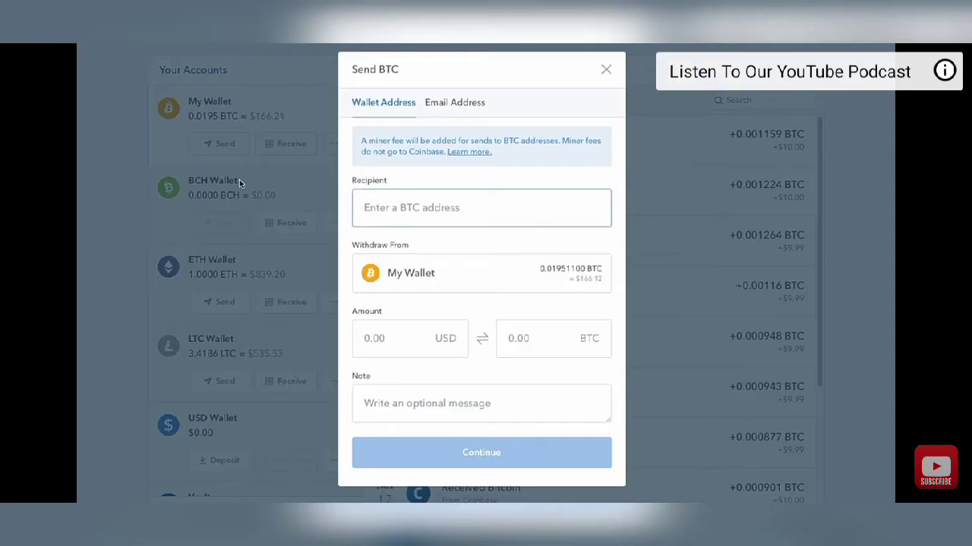
Step: Paste the Blockchain address as recipient and enter an amount of 10.00 USD (0.00117 BTC)
right_click(395, 210)
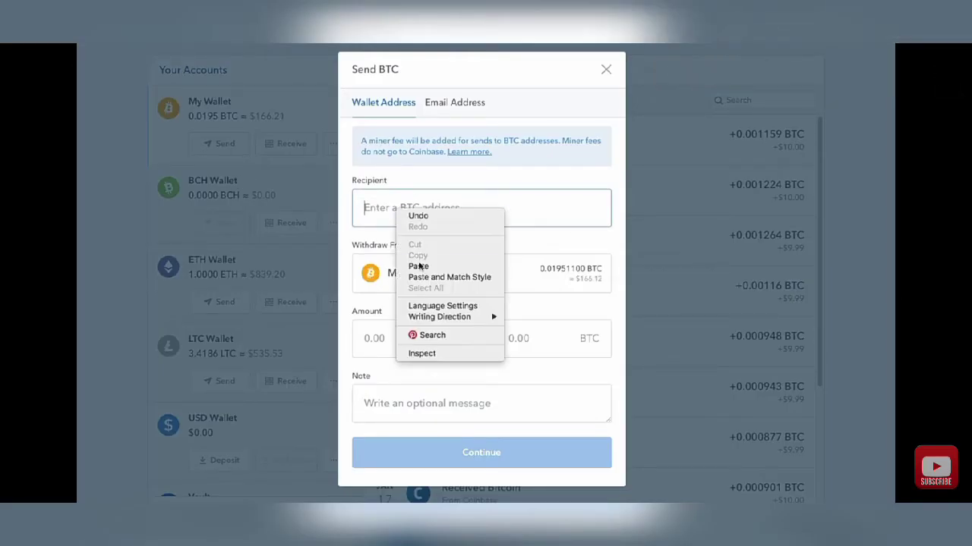
click(417, 262)
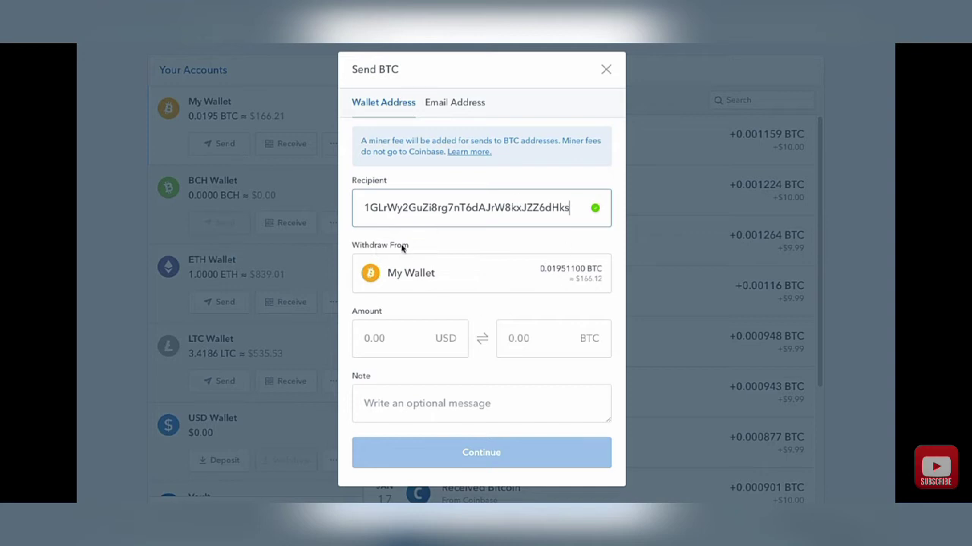
click(387, 339)
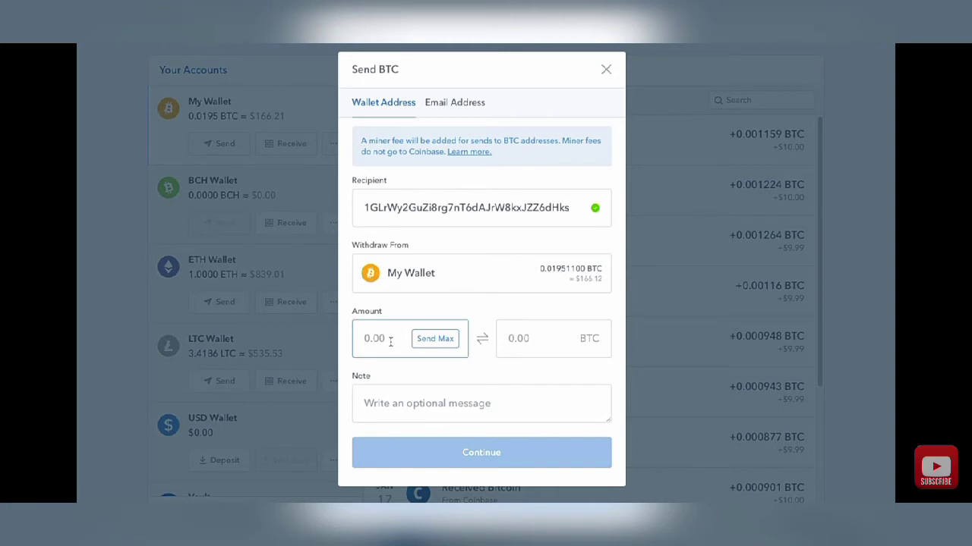
text(100)
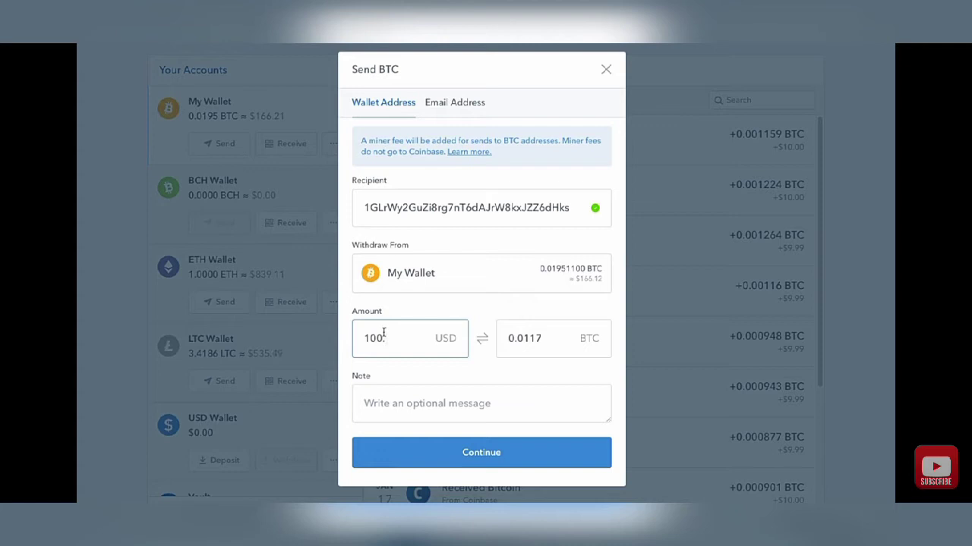
key(BackSpace)
text(.00)
Step: Confirm the $10.00 (0.00117 BTC) send and view the sent transaction's details
click(470, 448)
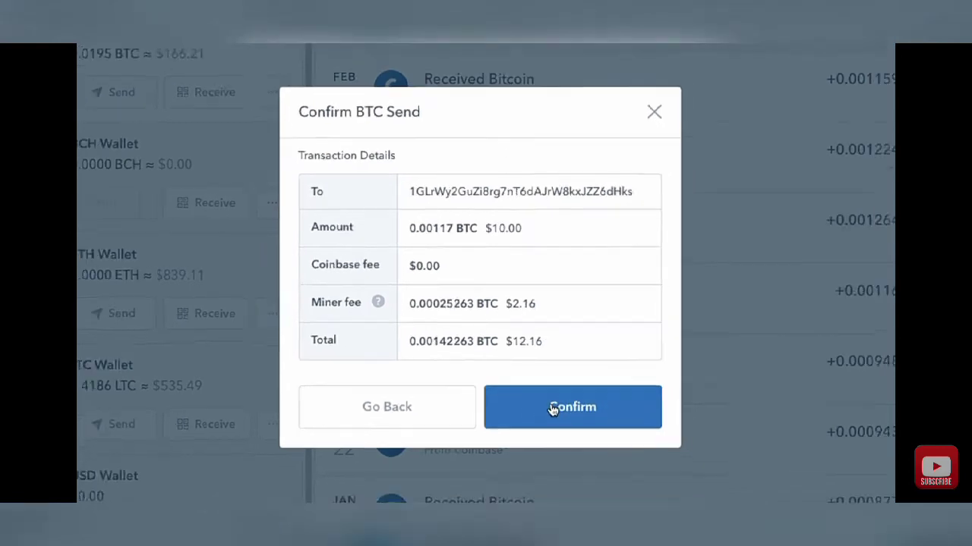
click(552, 410)
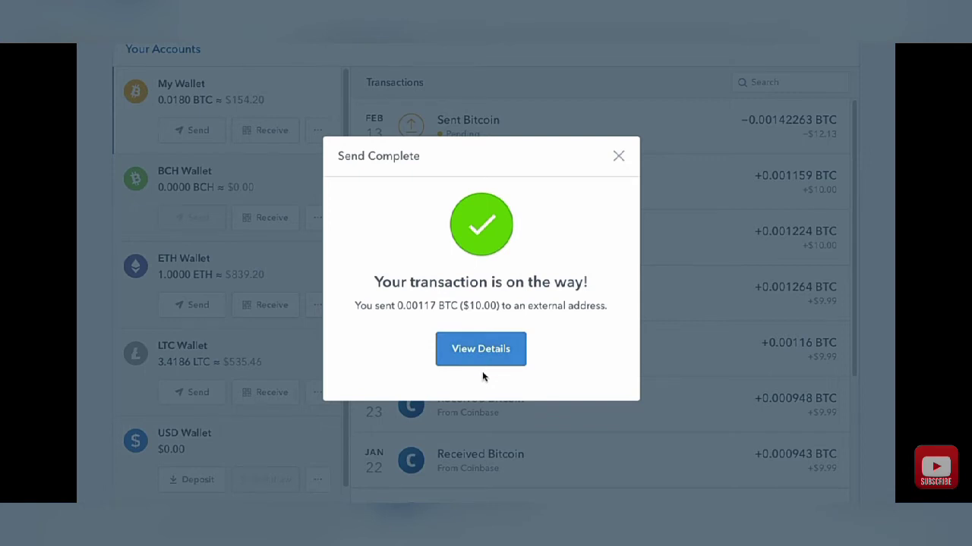
click(477, 352)
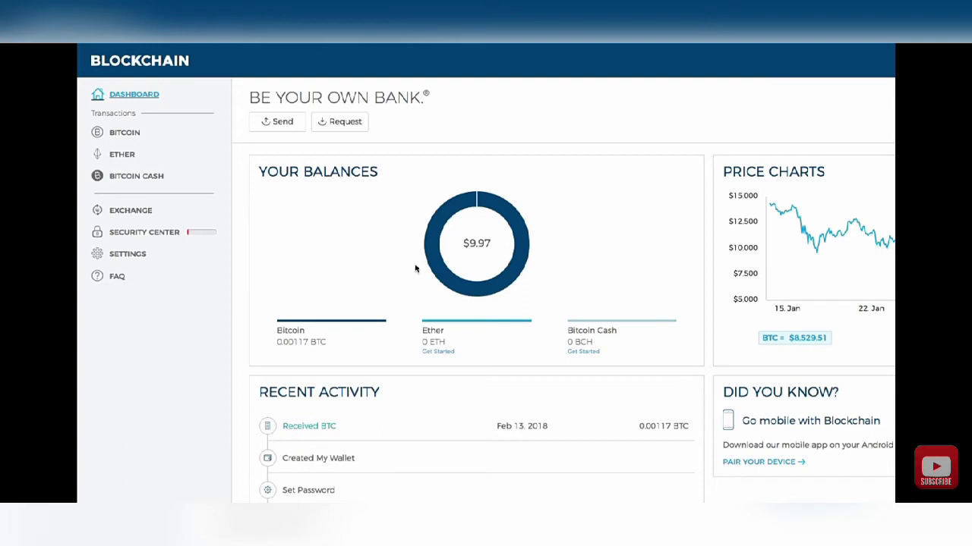
Step: Check the Blockchain wallet shows a Bitcoin balance of $9.97, then start a new bitcoin send
mouse_move(488, 224)
mouse_move(436, 267)
click(277, 126)
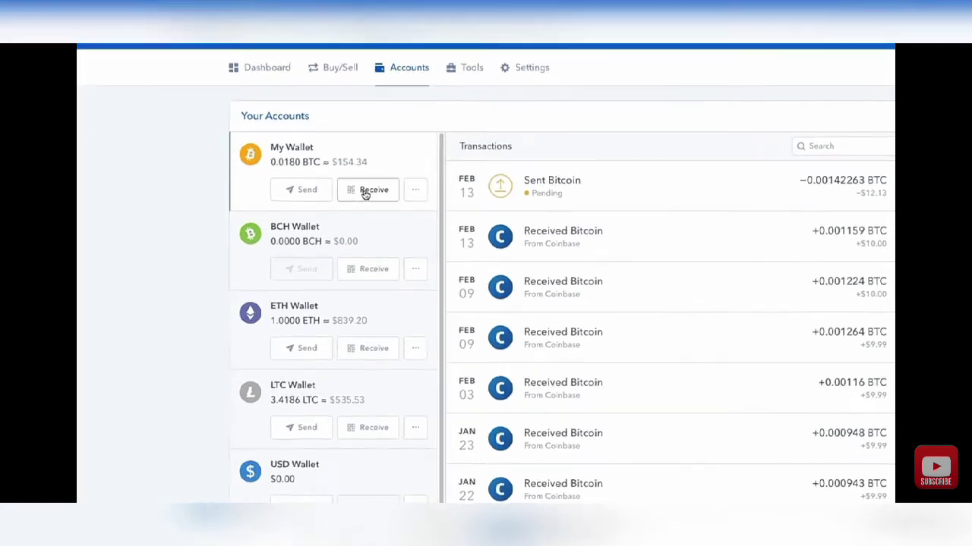
Step: Show My Wallet's bitcoin address and QR code in the Receive dialog, and copy the address
click(366, 191)
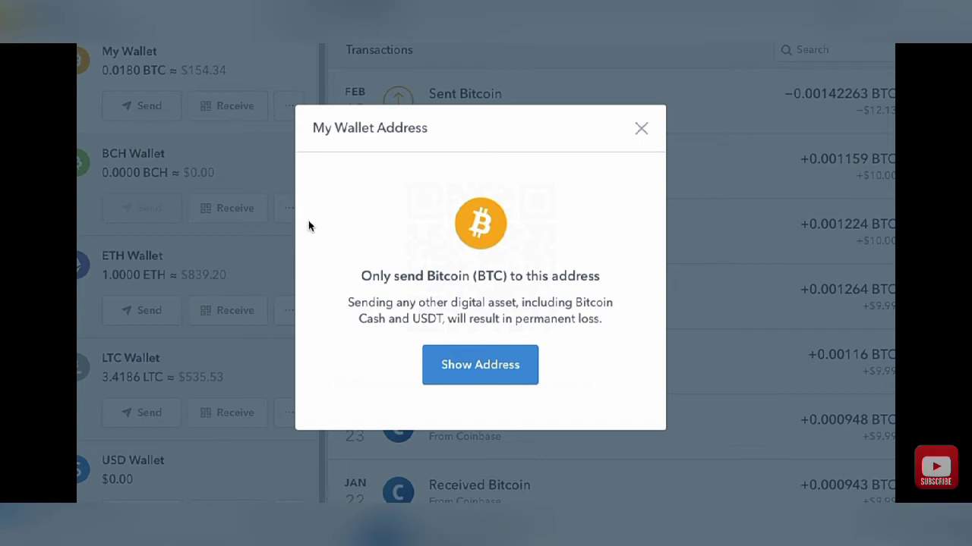
click(466, 370)
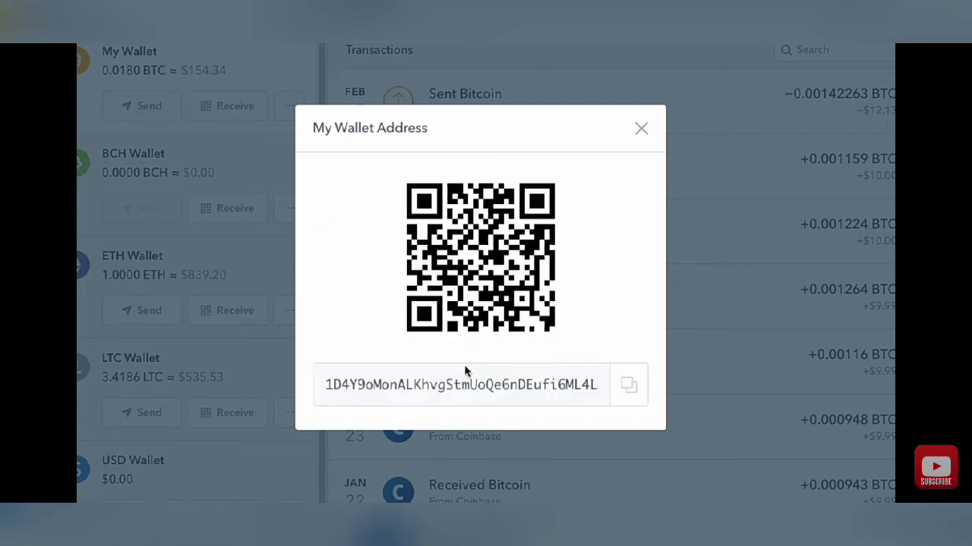
double_click(400, 386)
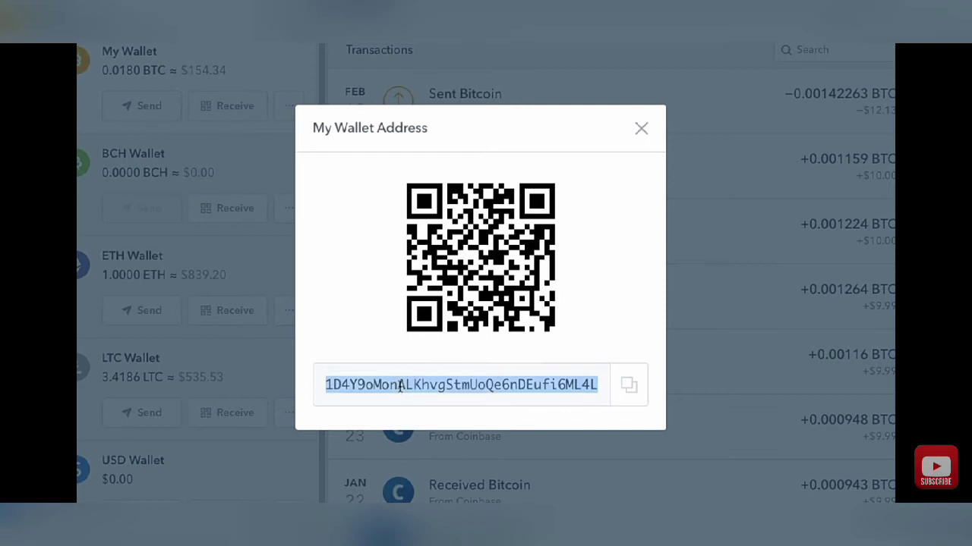
right_click(400, 386)
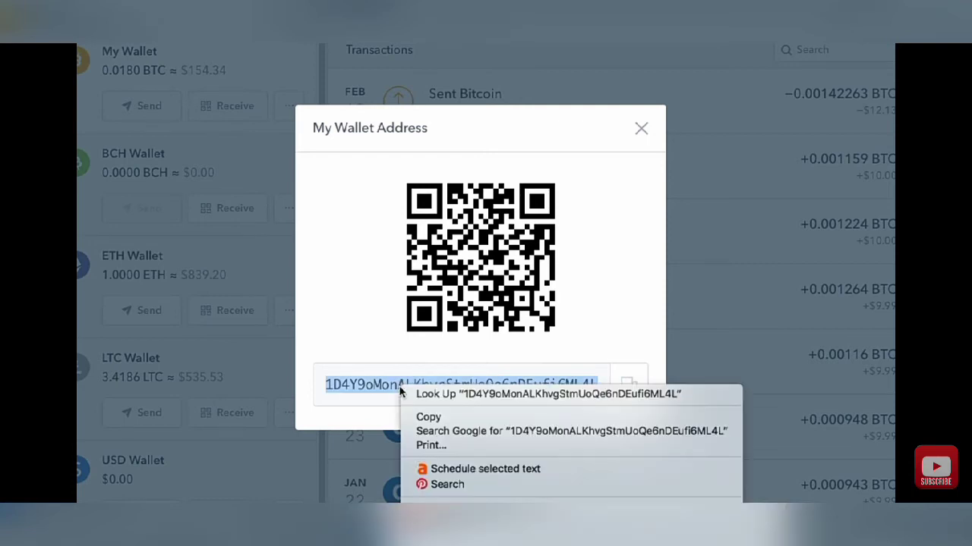
click(448, 417)
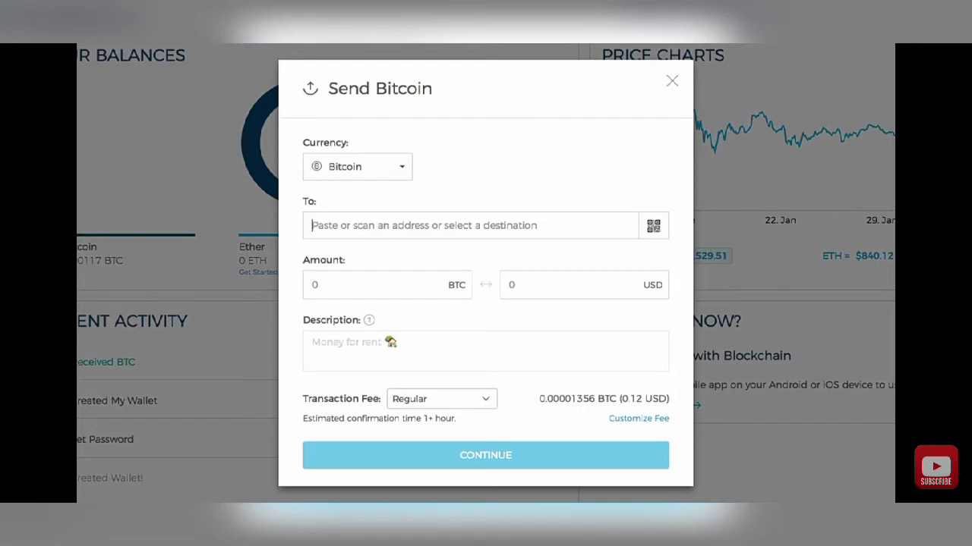
Step: Paste the Coinbase address as the Blockchain send recipient and enter an amount of 8.00 BTC
right_click(324, 220)
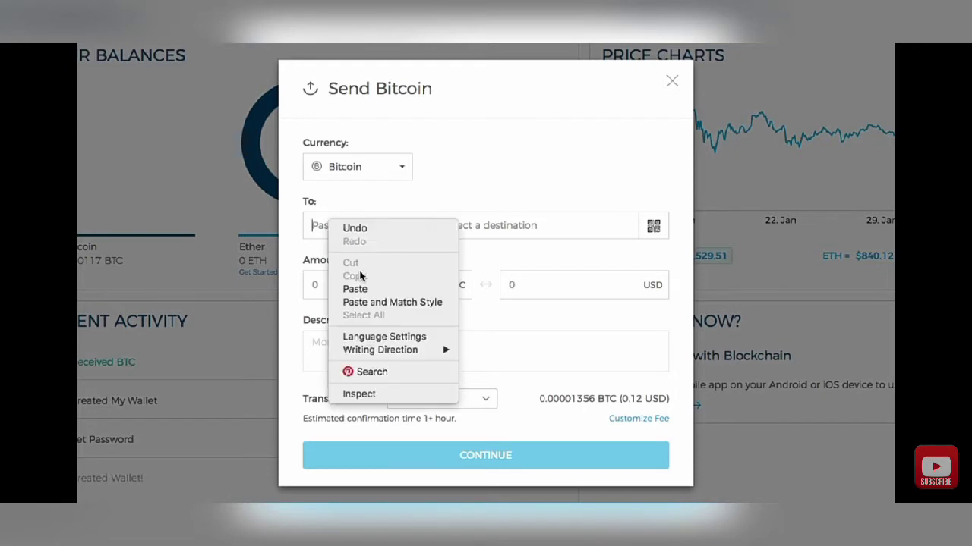
click(361, 289)
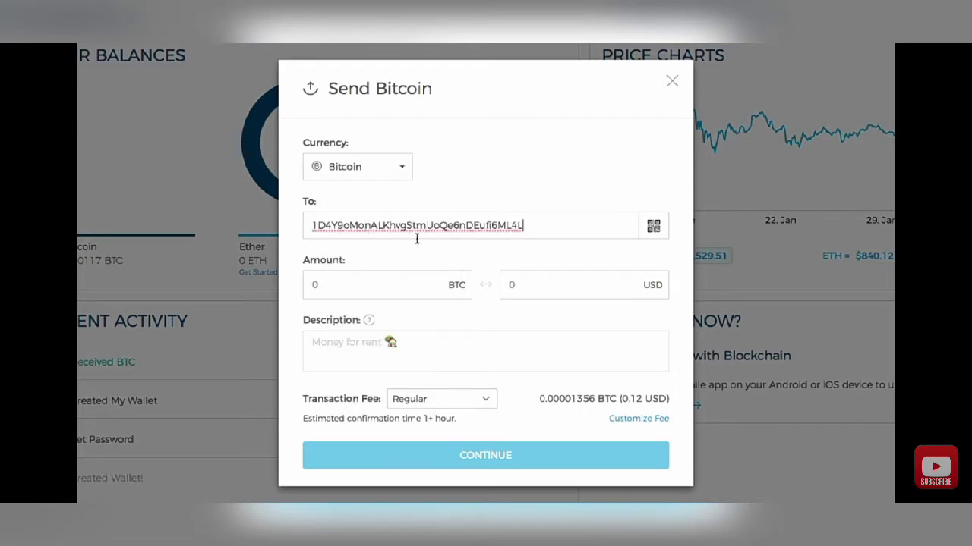
click(243, 258)
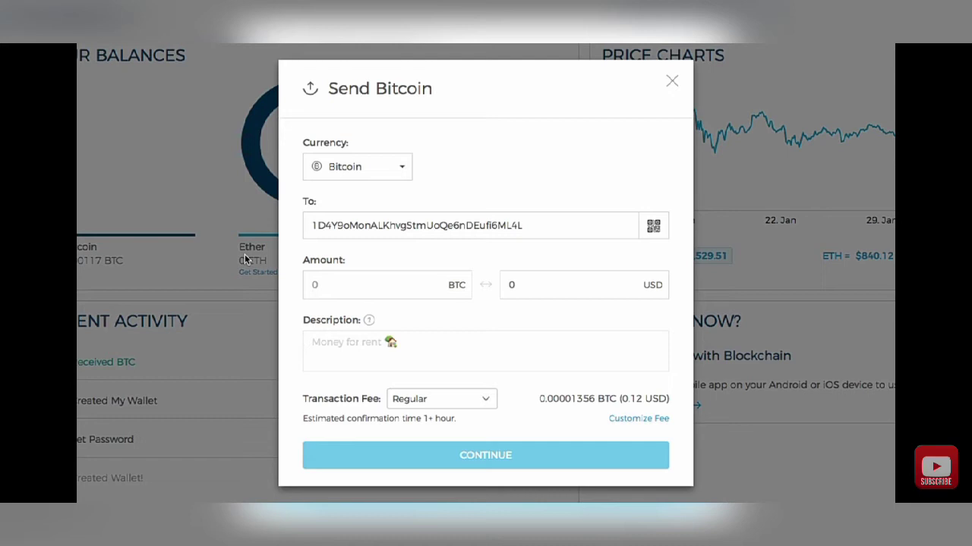
text(8.00)
click(439, 357)
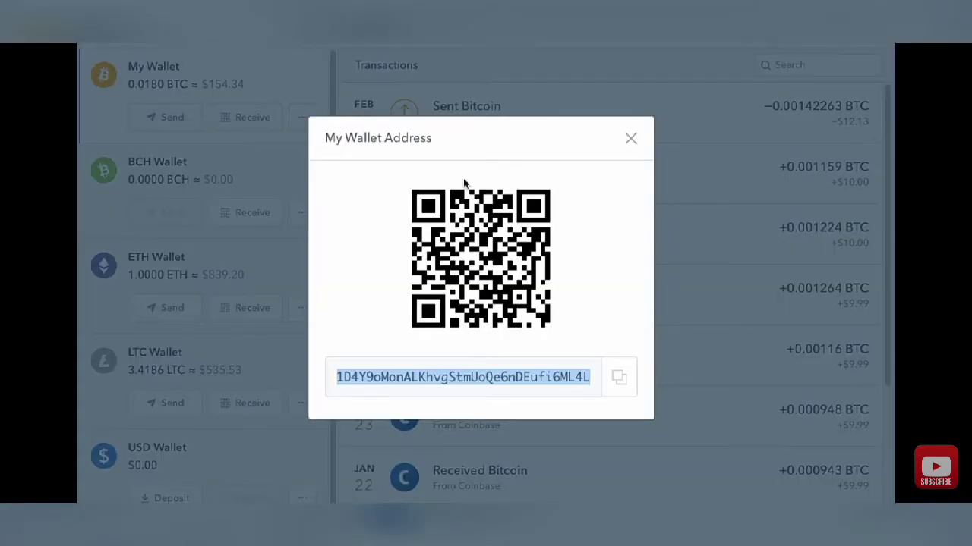
click(629, 144)
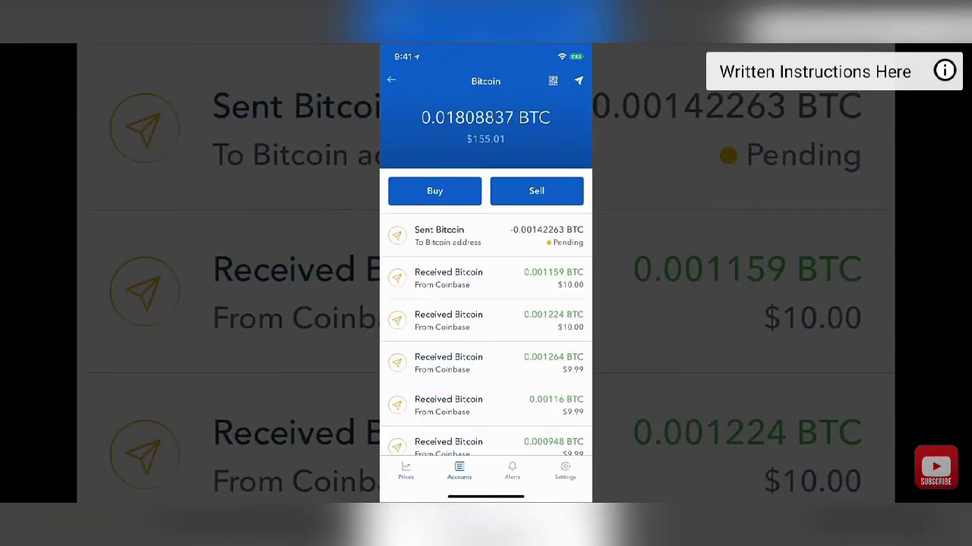
Step: Open My Wallet from Accounts and enter a $10 Bitcoin send, moving on to recipient selection
click(391, 80)
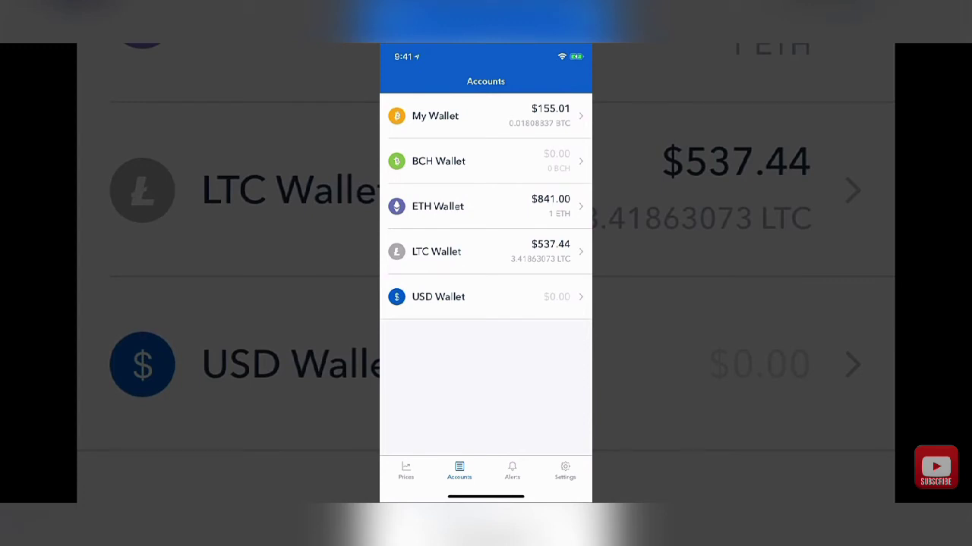
click(455, 116)
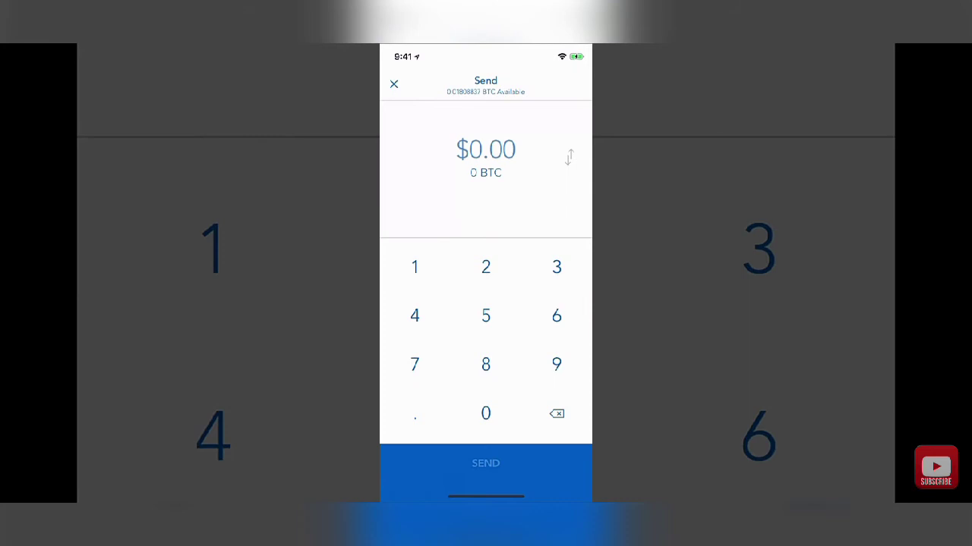
text(10)
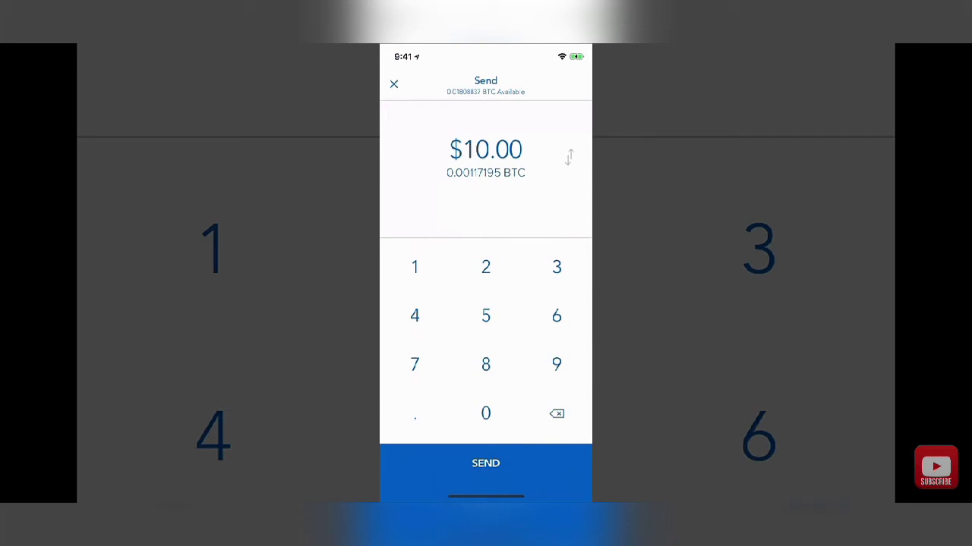
click(486, 463)
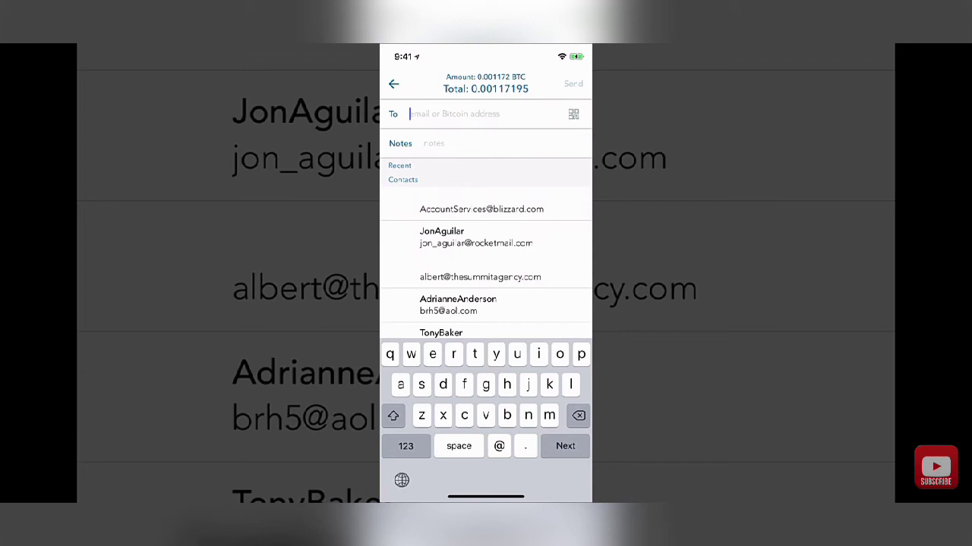
Step: Scan a recipient address code, begin a payment note, then return to the $10.00 amount screen
click(573, 113)
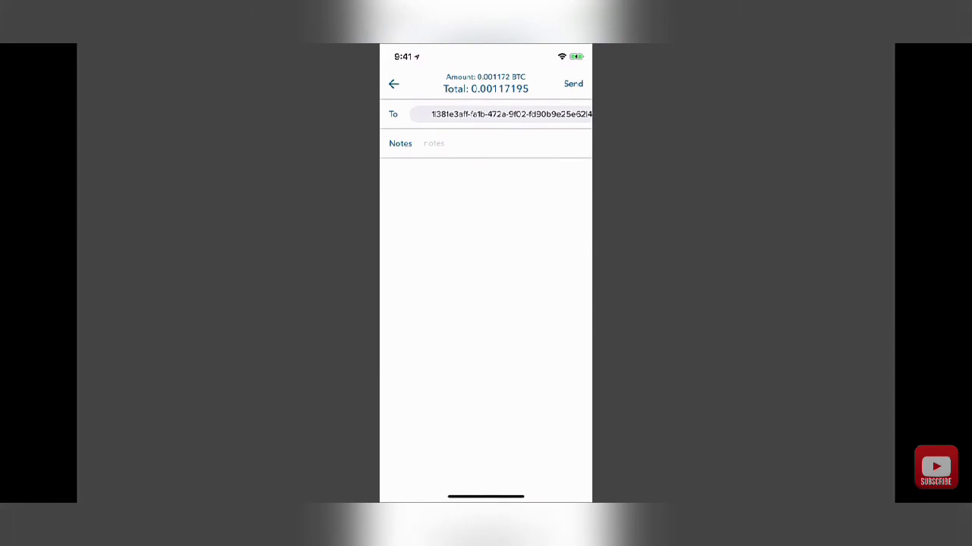
click(456, 143)
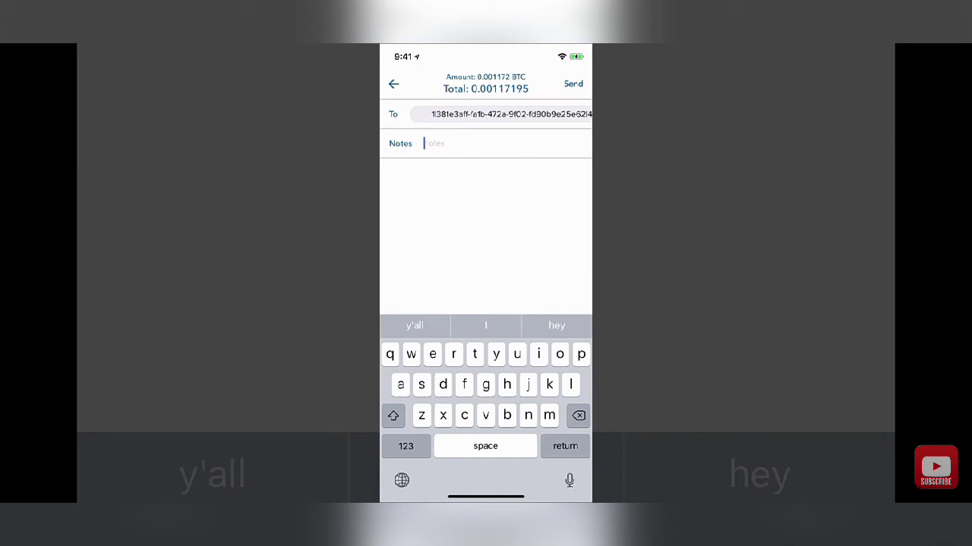
click(393, 83)
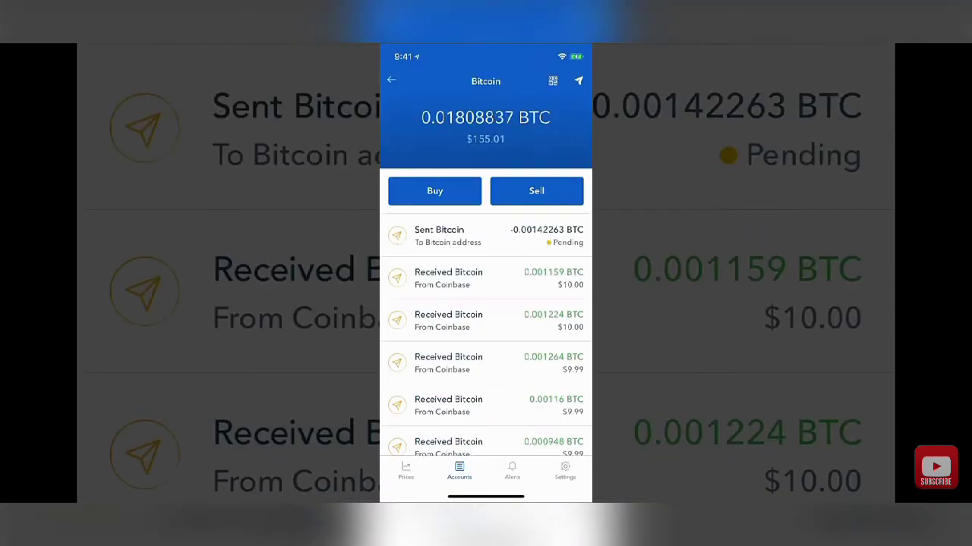
Step: Open My Wallet from Accounts, reveal its Bitcoin receive address and copy it
click(391, 80)
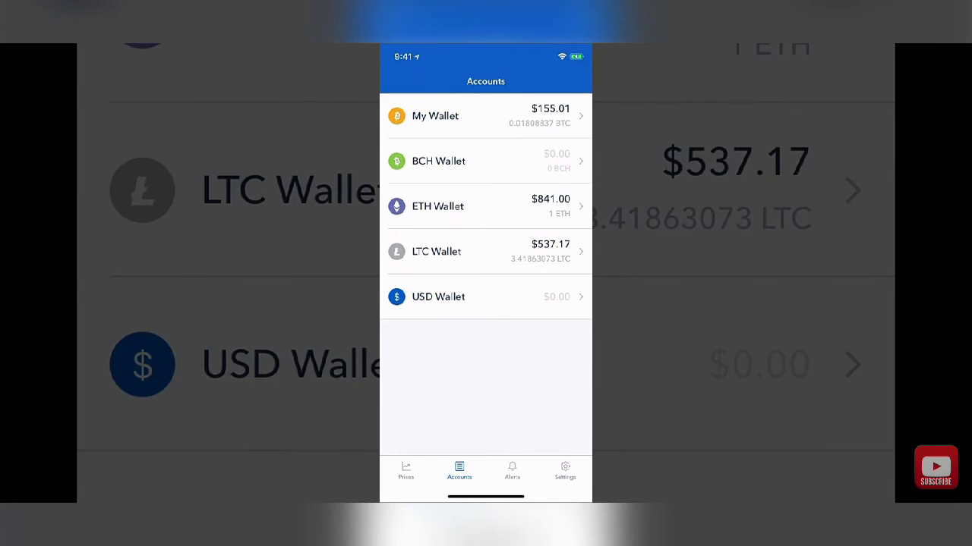
click(456, 116)
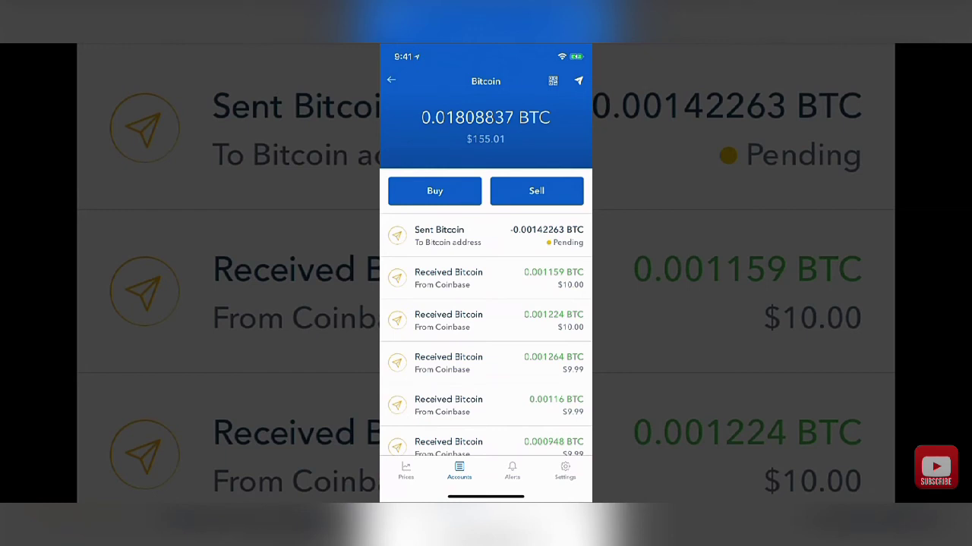
click(552, 81)
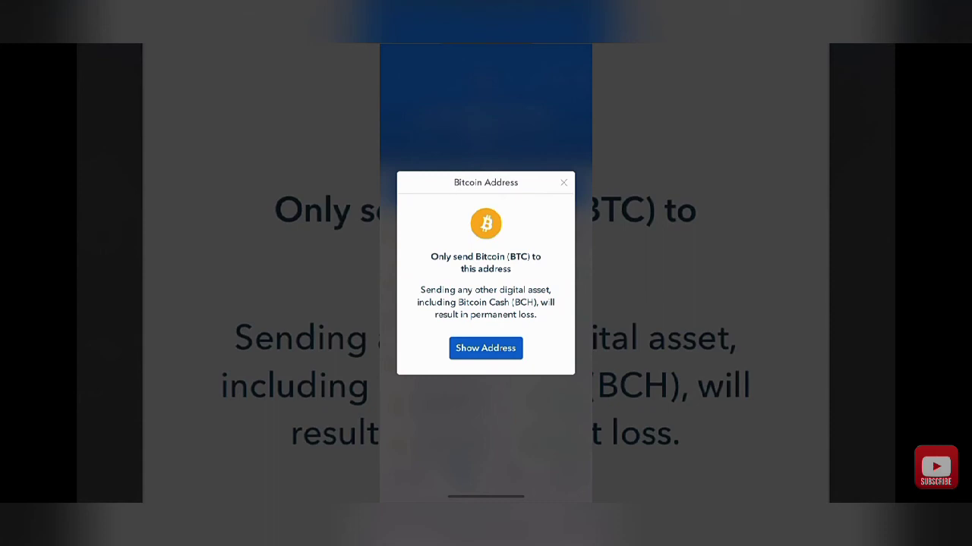
click(485, 348)
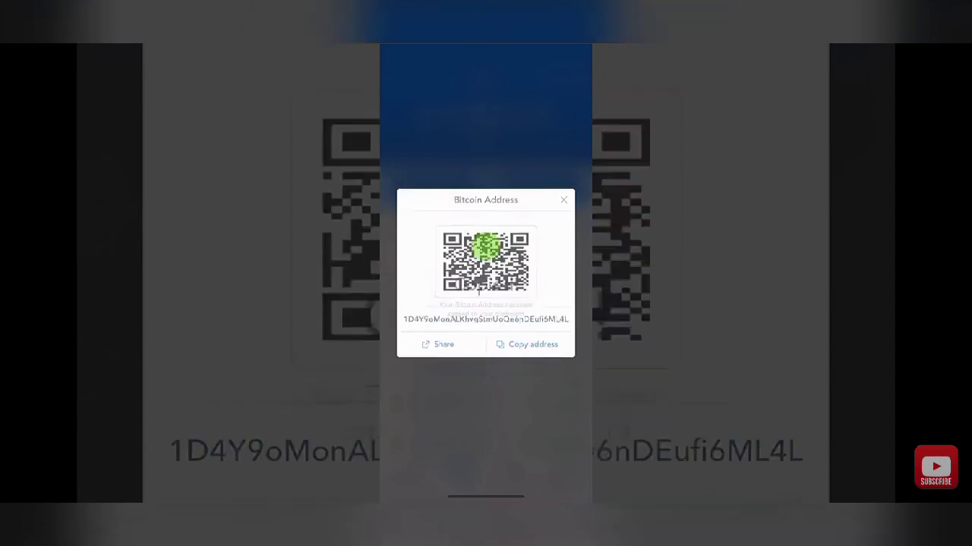
click(533, 361)
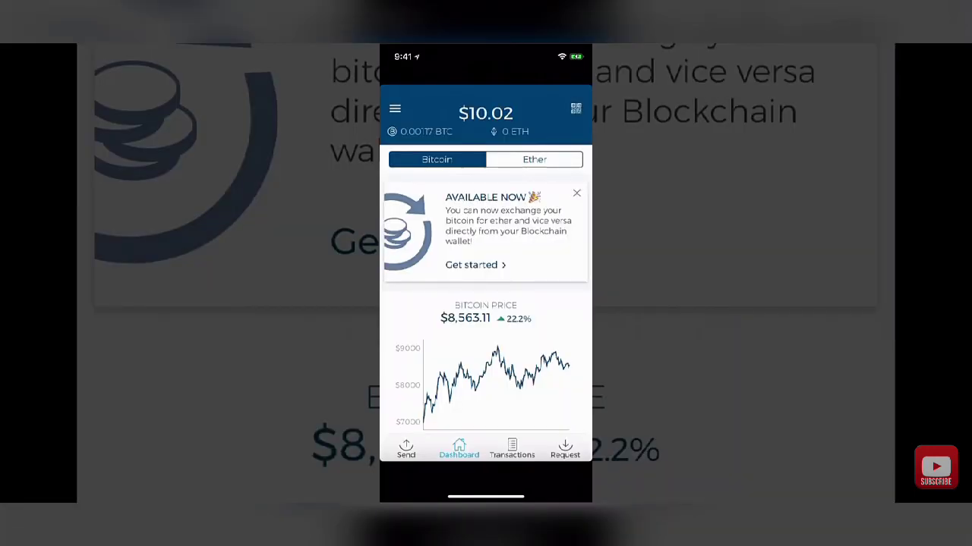
Step: Start a new Bitcoin send and paste the copied Coinbase address as the recipient
click(406, 449)
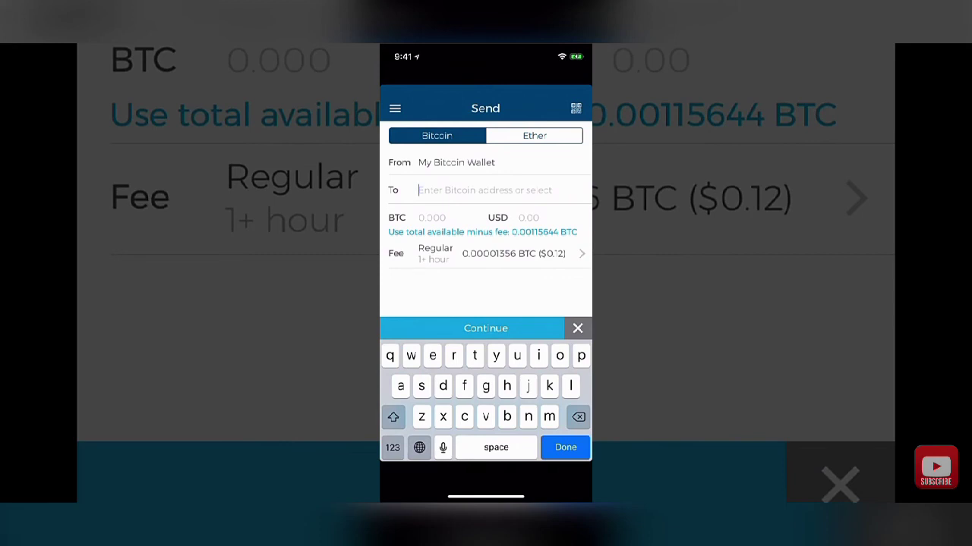
click(418, 190)
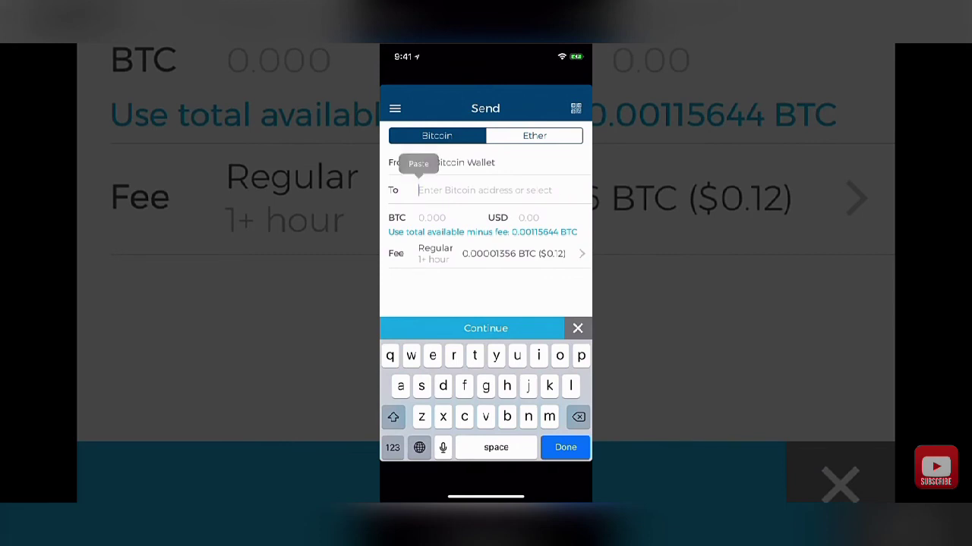
click(418, 164)
Step: Enter an amount of 10.00 USD, giving 0.0011678 BTC with a $0.12 fee
click(566, 447)
click(528, 218)
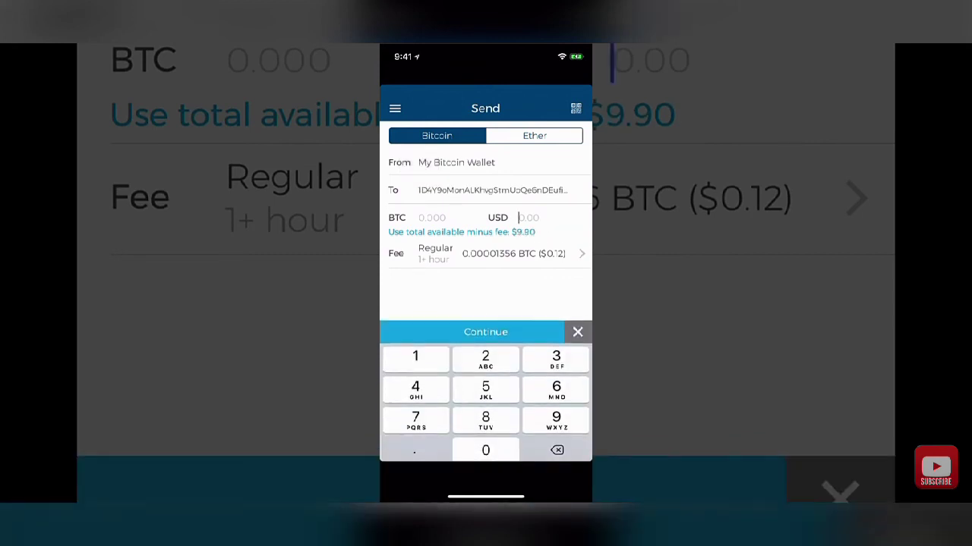
text(10.00)
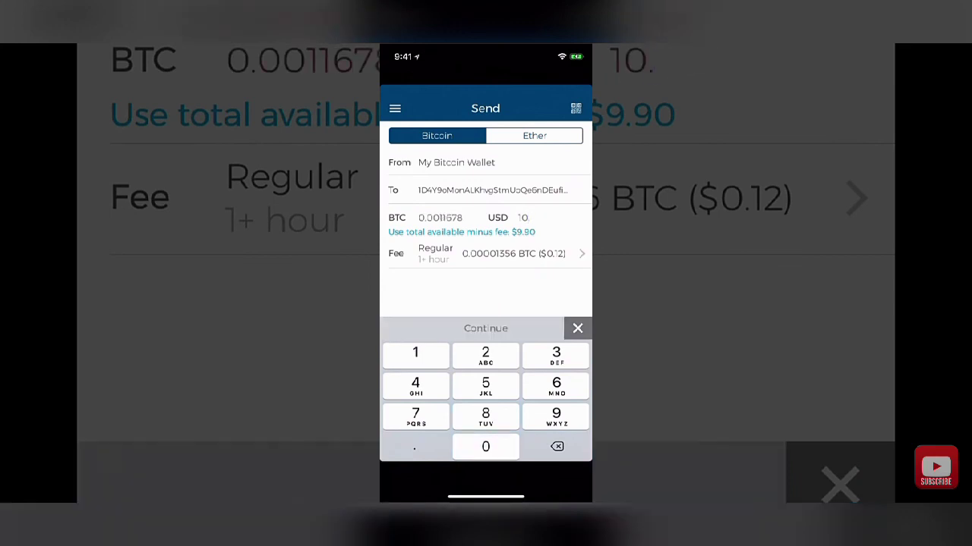
click(577, 328)
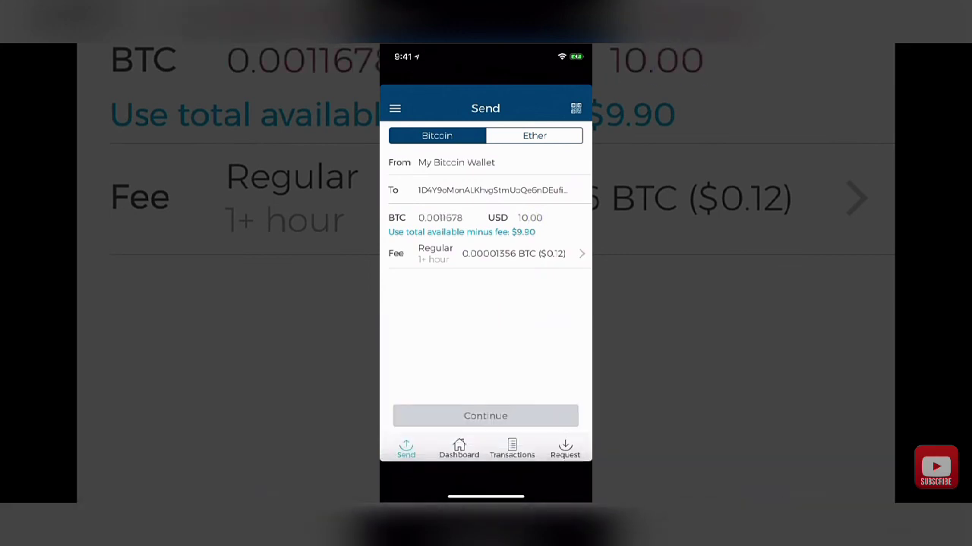